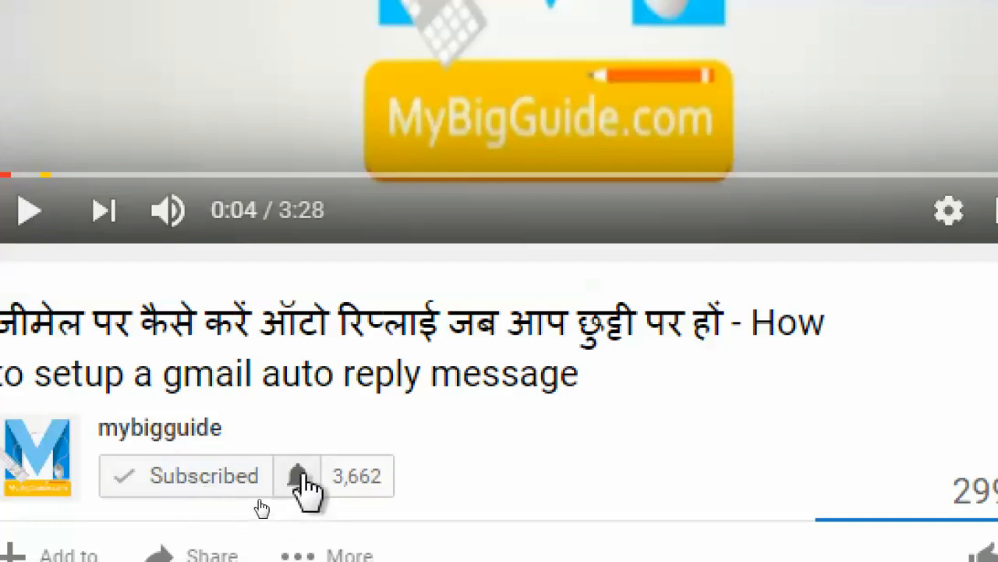
- Turn on all notifications for the mybigguide channel and save the setting
{"action": "left_click", "coordinate": [297, 474]}
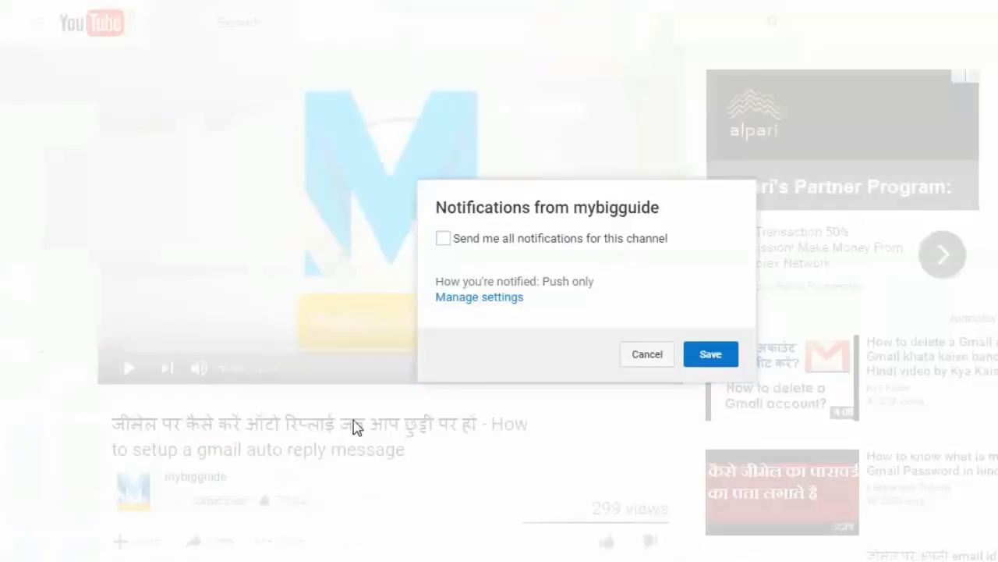
{"action": "left_click", "coordinate": [448, 245]}
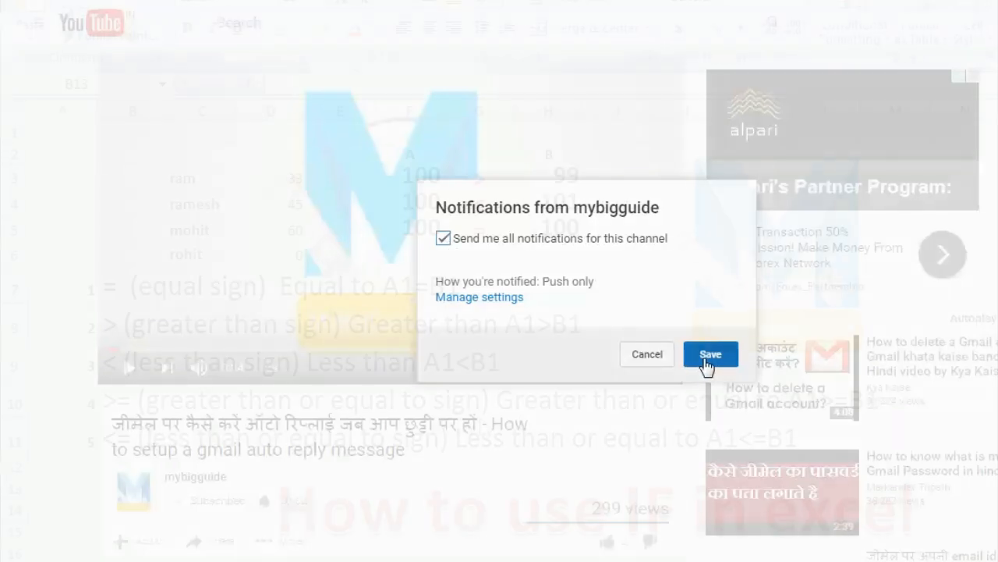
{"action": "left_click", "coordinate": [705, 361]}
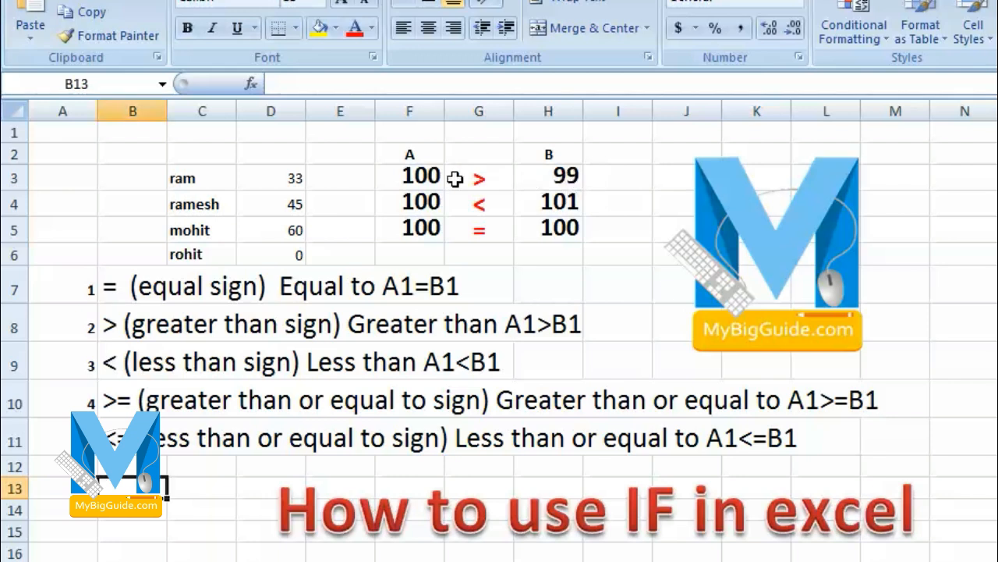
- Examine the value pairs in columns F and H, rows 3 to 5, for the greater-than, less-than and equal comparisons
{"action": "left_click", "coordinate": [420, 180]}
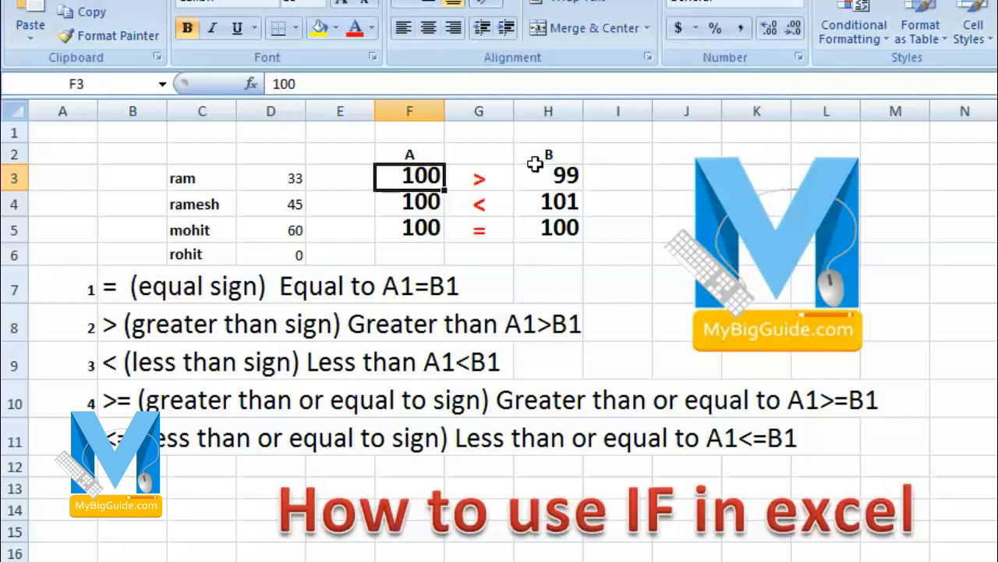
{"action": "left_click", "coordinate": [574, 177]}
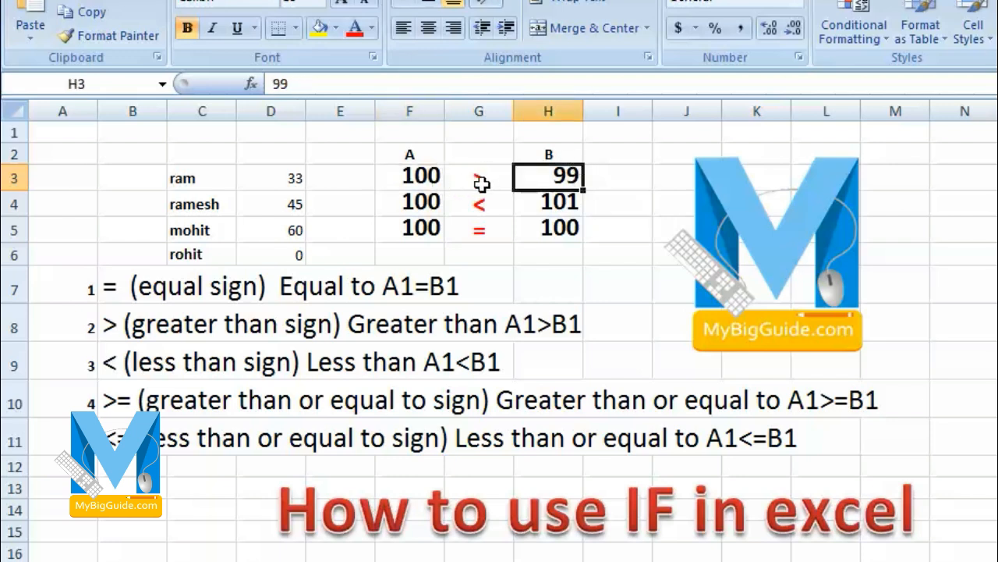
{"action": "left_click", "coordinate": [417, 176]}
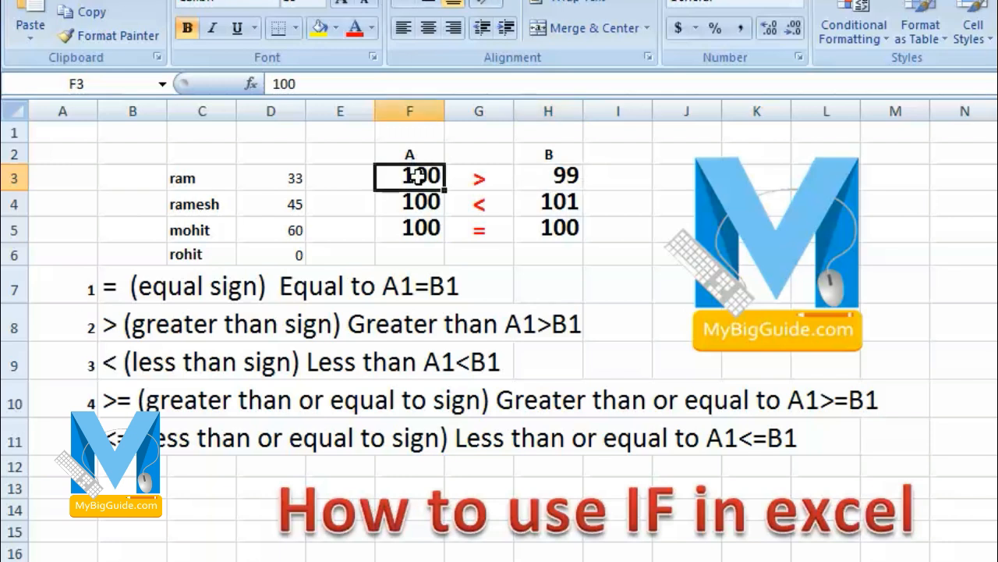
{"action": "left_click", "coordinate": [563, 183]}
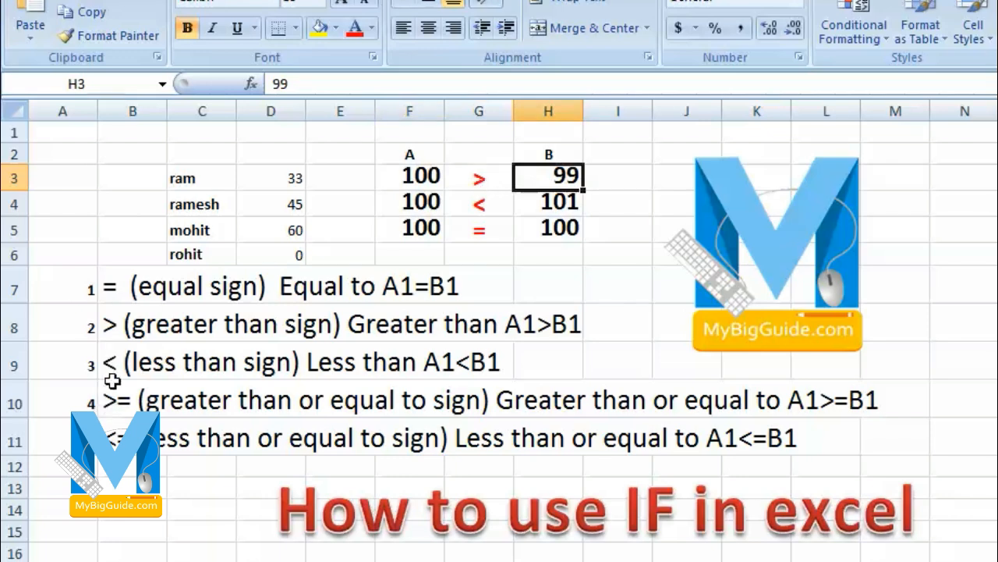
{"action": "left_click", "coordinate": [424, 209]}
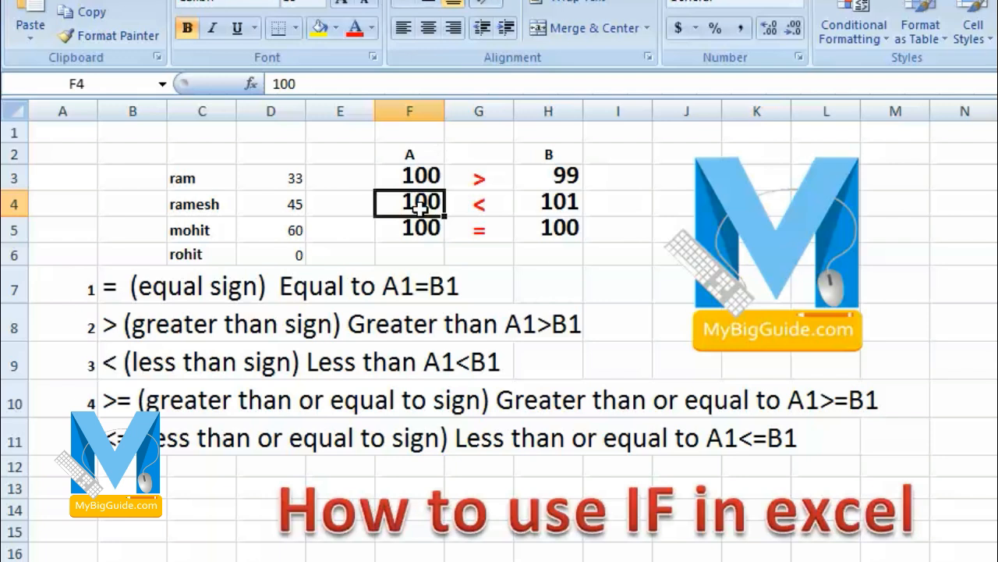
{"action": "left_click", "coordinate": [556, 205]}
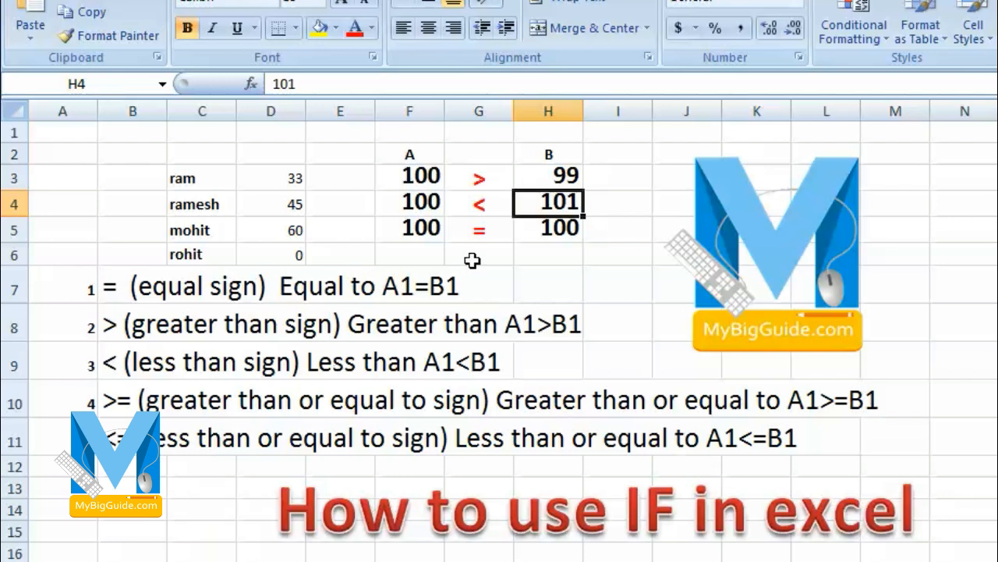
{"action": "left_click", "coordinate": [422, 226]}
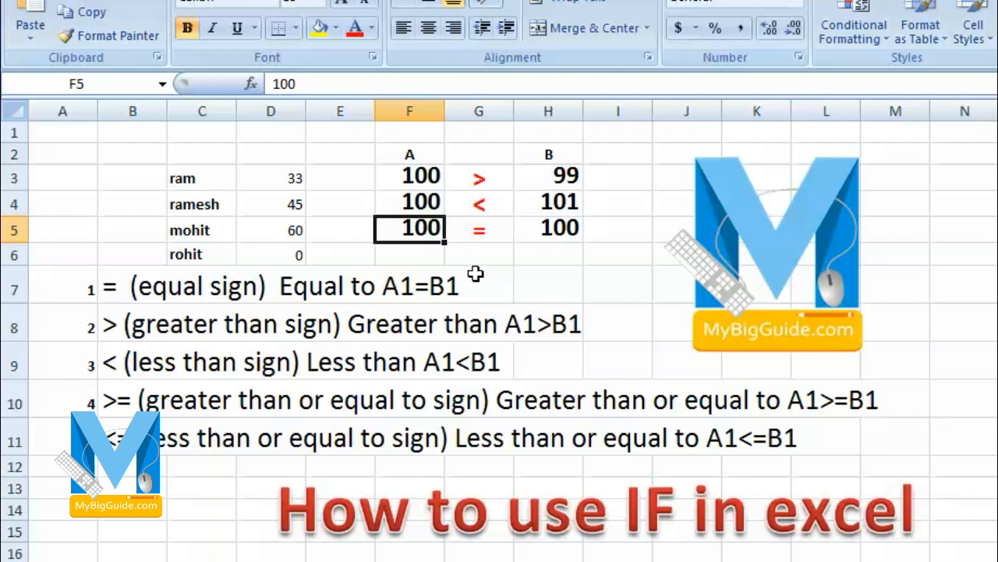
{"action": "key", "text": "Down"}
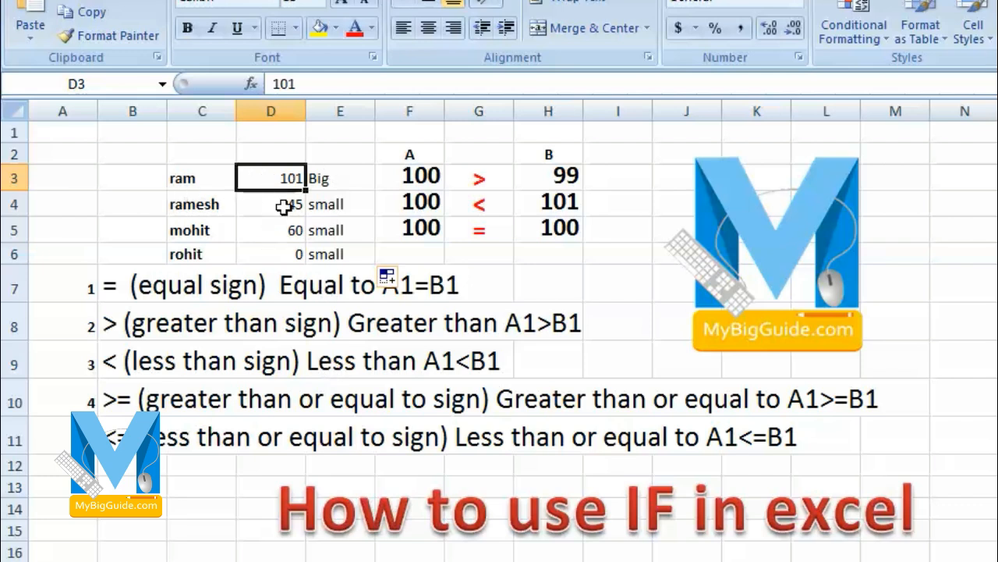
- Inspect the IF formula in E3, set D3 to 100 and check the result in E3
{"action": "left_click", "coordinate": [348, 174]}
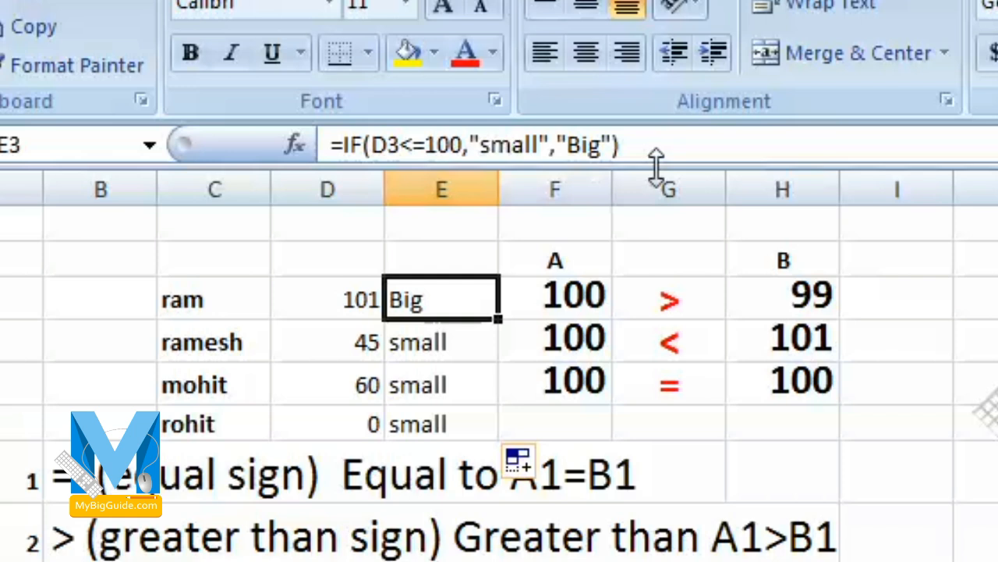
{"action": "left_click", "coordinate": [308, 307]}
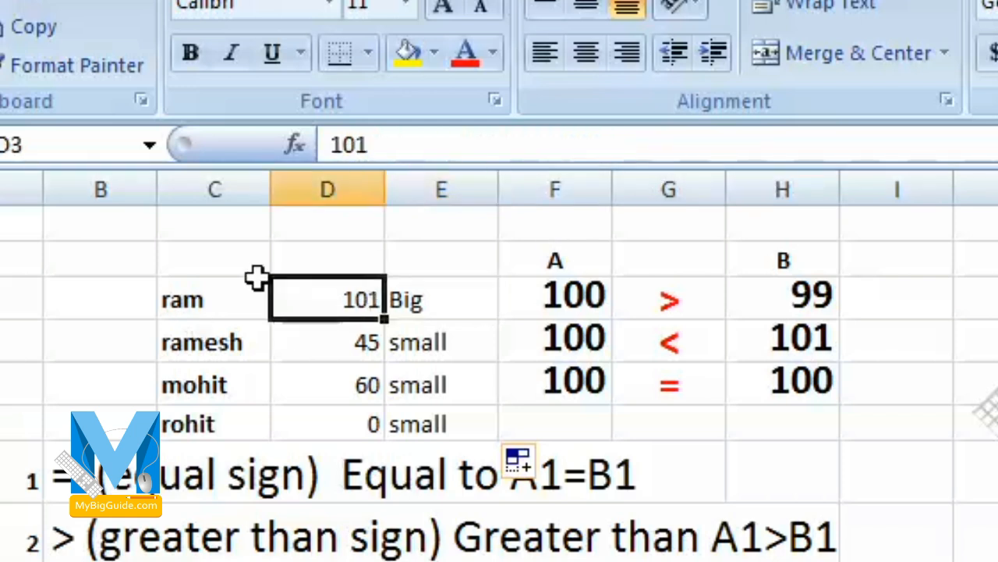
{"action": "left_click", "coordinate": [419, 298]}
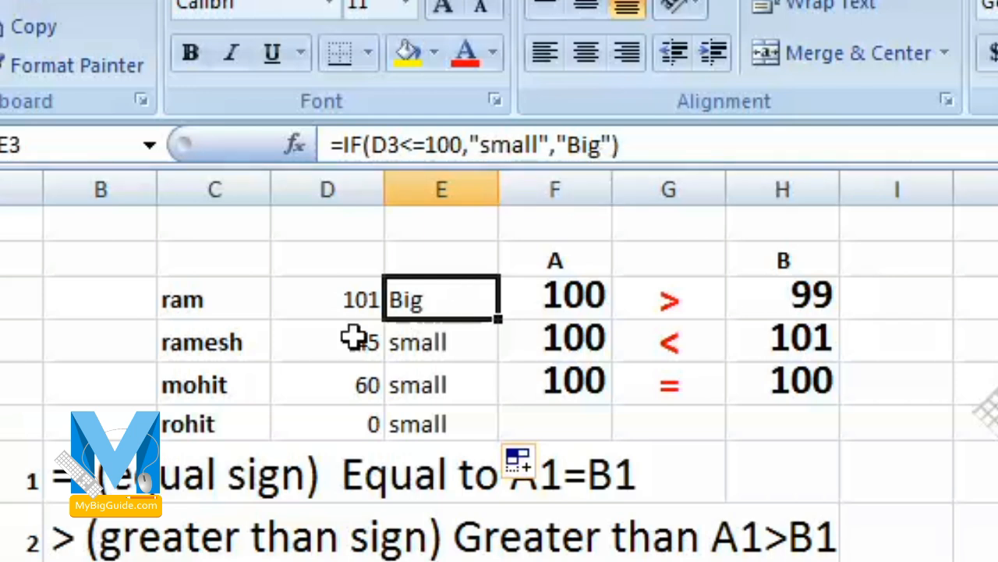
{"action": "left_click", "coordinate": [339, 295]}
{"action": "type", "text": "100"}
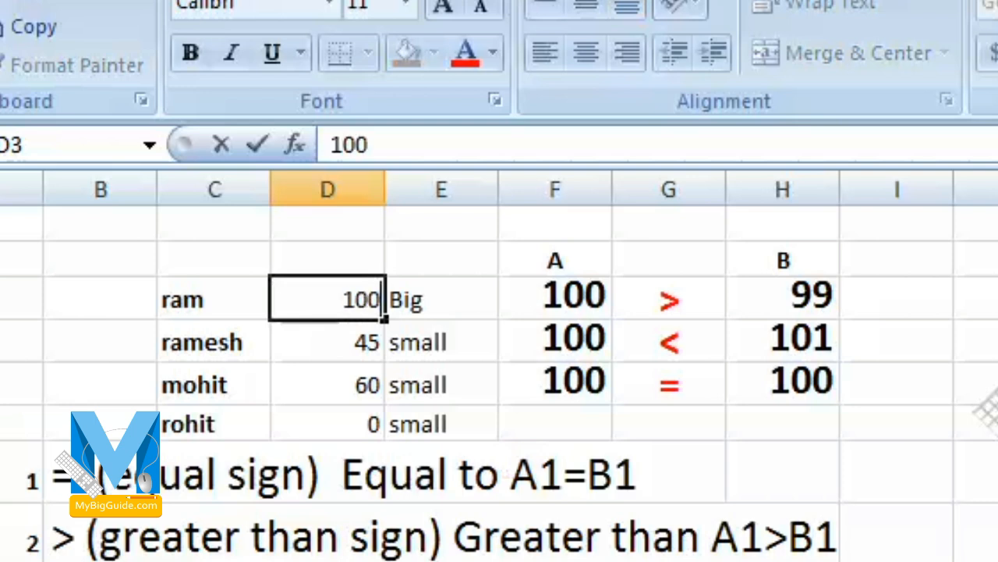
{"action": "key", "text": "Return"}
{"action": "left_click", "coordinate": [452, 269]}
{"action": "left_click", "coordinate": [452, 296]}
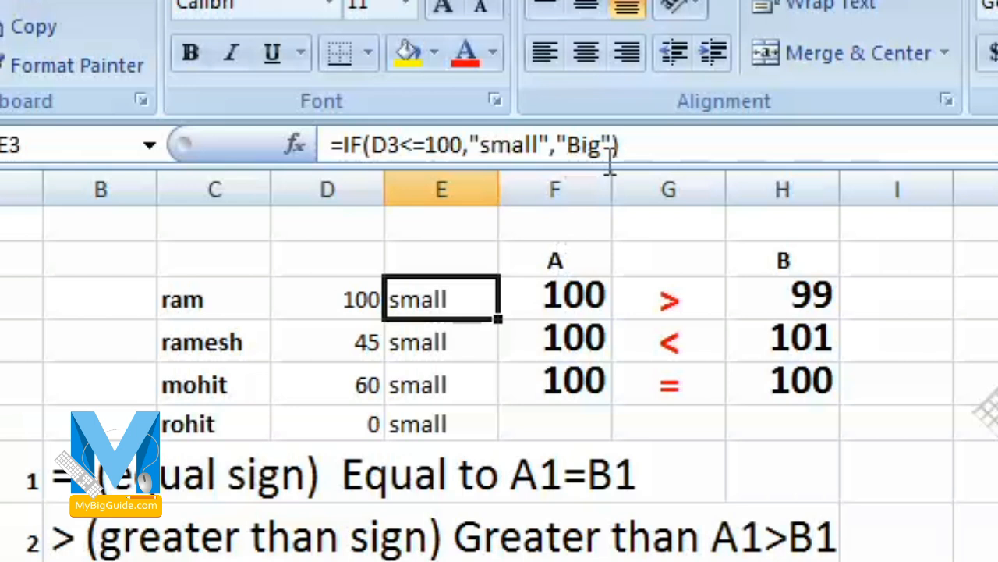
- Set D3 to 101 and check the IF formula's result in E3
{"action": "left_click", "coordinate": [352, 303]}
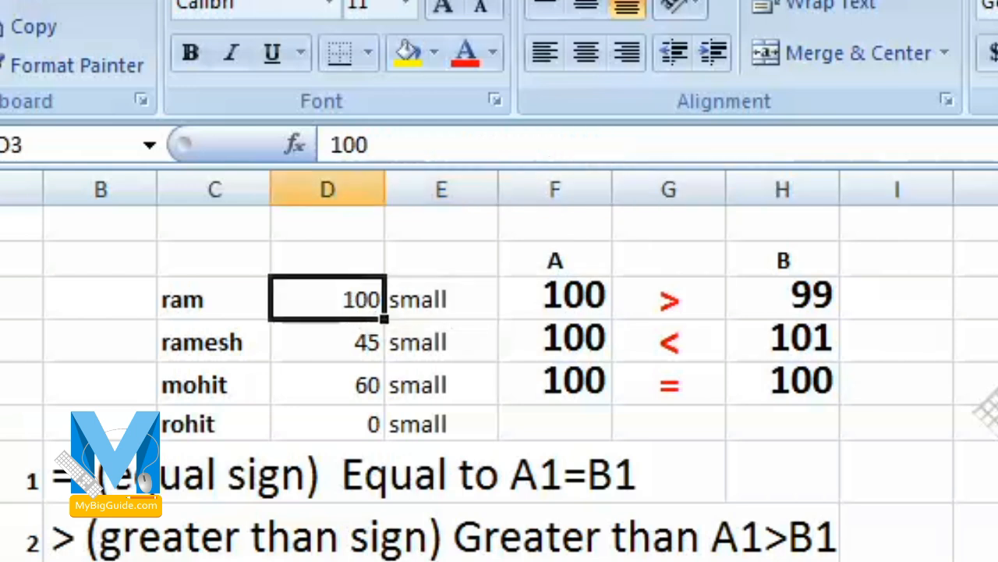
{"action": "type", "text": "101"}
{"action": "key", "text": "Return"}
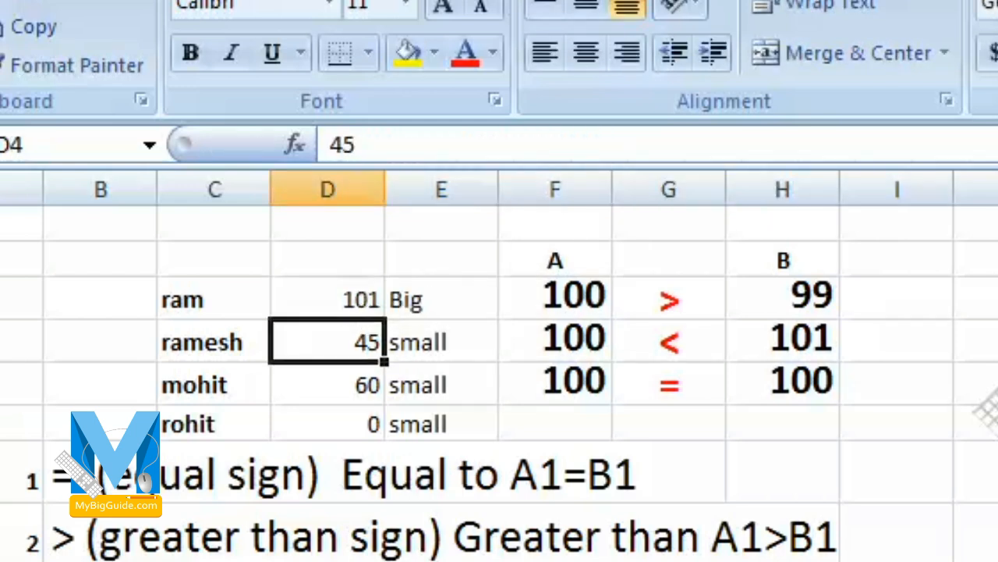
{"action": "key", "text": "Return"}
{"action": "left_click", "coordinate": [414, 269]}
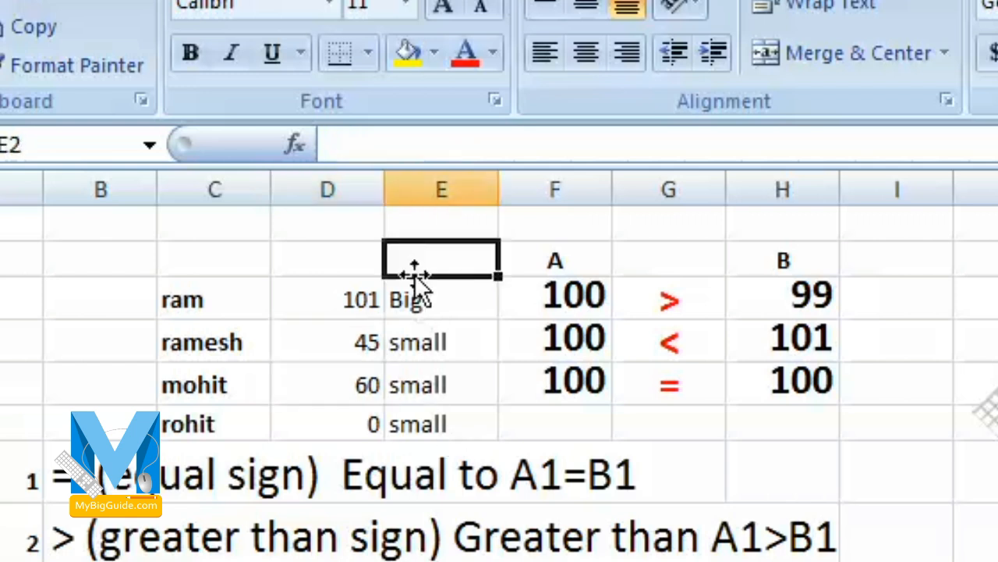
{"action": "left_click", "coordinate": [416, 300]}
- Set the tested value in D3 to 100
{"action": "left_click", "coordinate": [350, 298]}
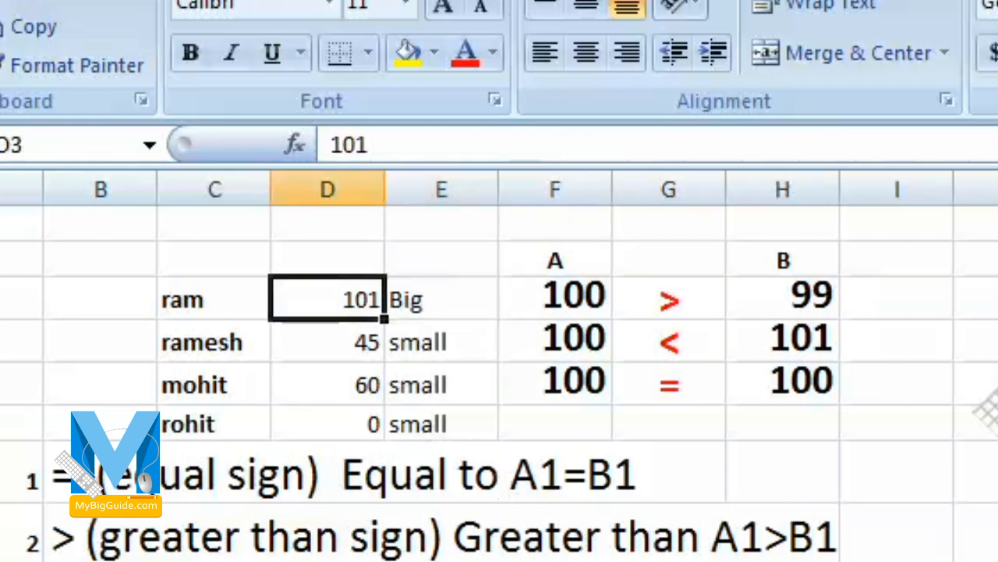
{"action": "type", "text": "100"}
{"action": "key", "text": "Return"}
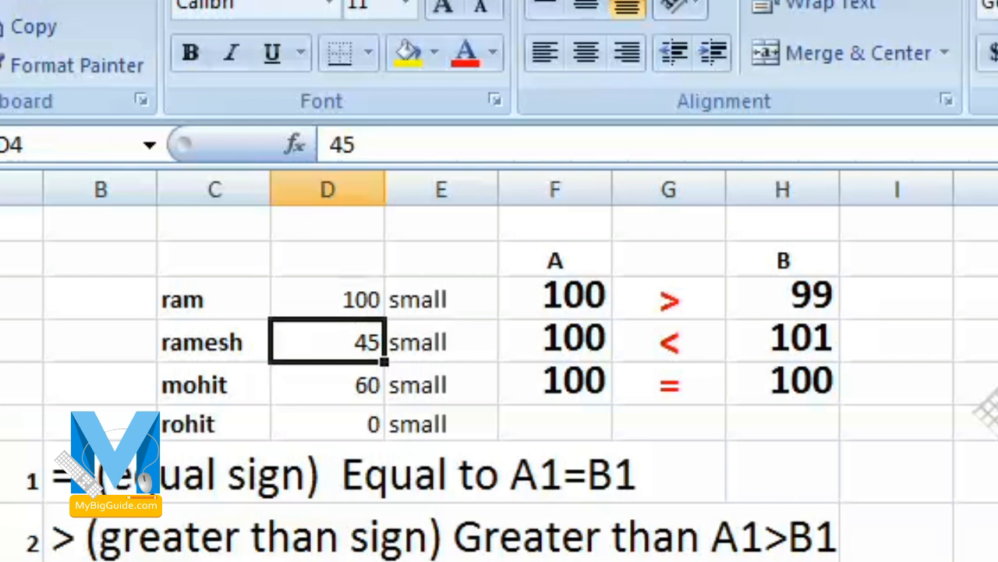
- Change the logical test of the IF formula in E3 to D3=100 and its true value to "in"
{"action": "left_click", "coordinate": [425, 304]}
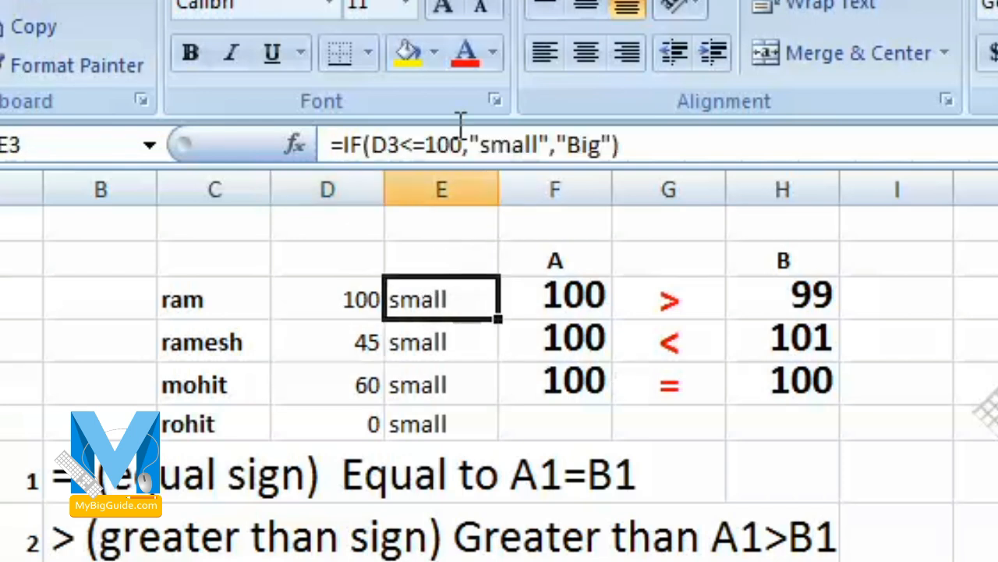
{"action": "left_click", "coordinate": [413, 145]}
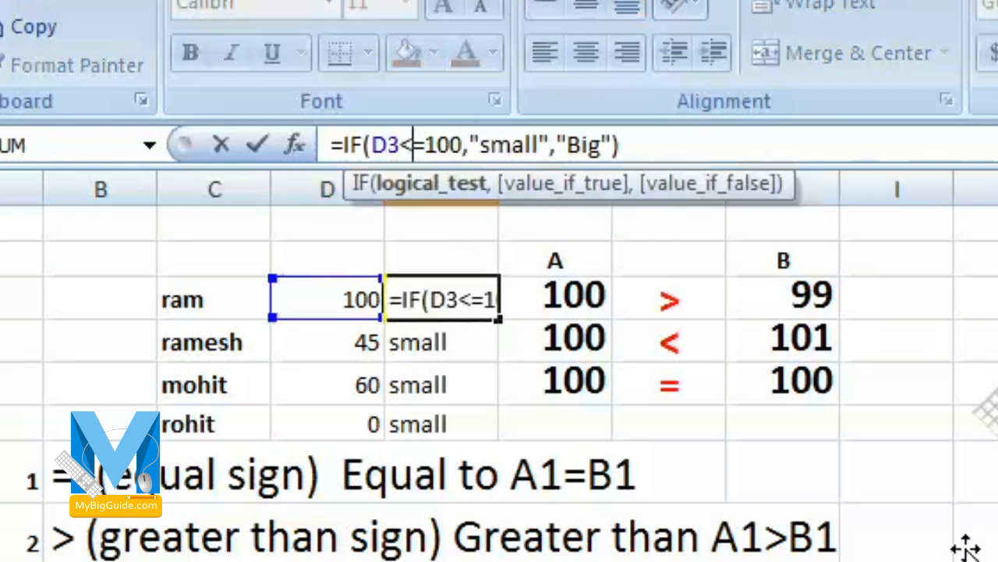
{"action": "key", "text": "BackSpace"}
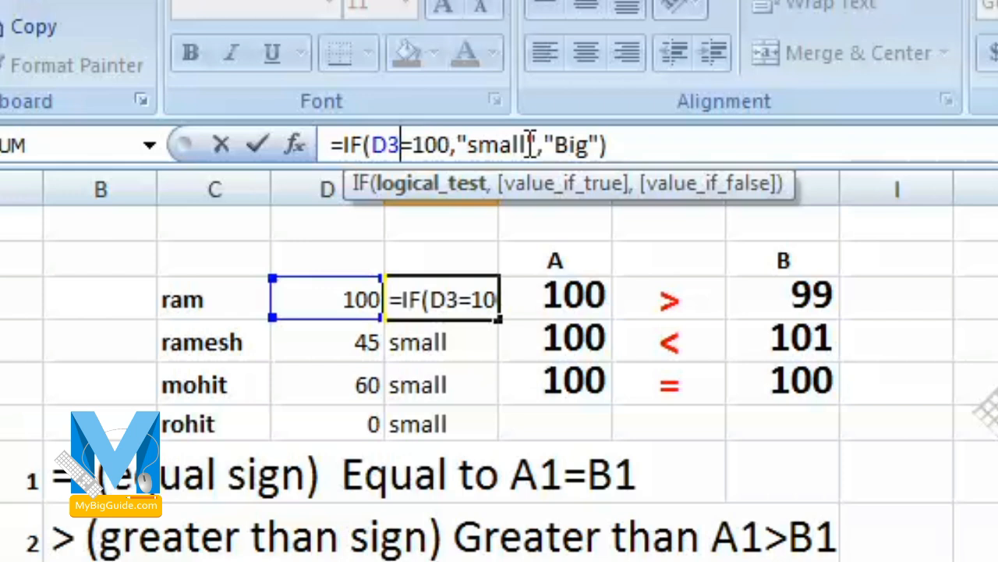
{"action": "left_click_drag", "start_coordinate": [527, 144], "coordinate": [468, 144]}
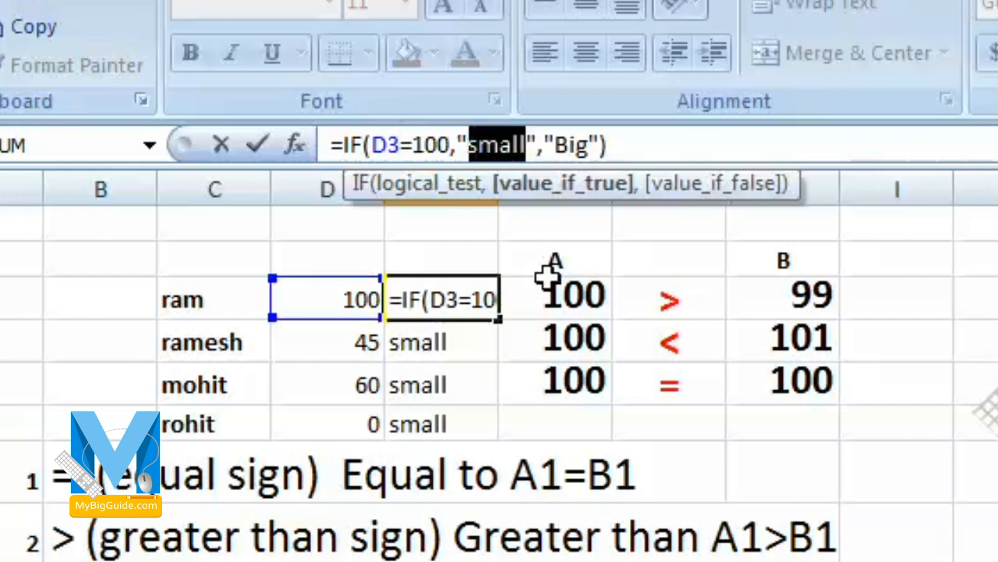
{"action": "type", "text": "in"}
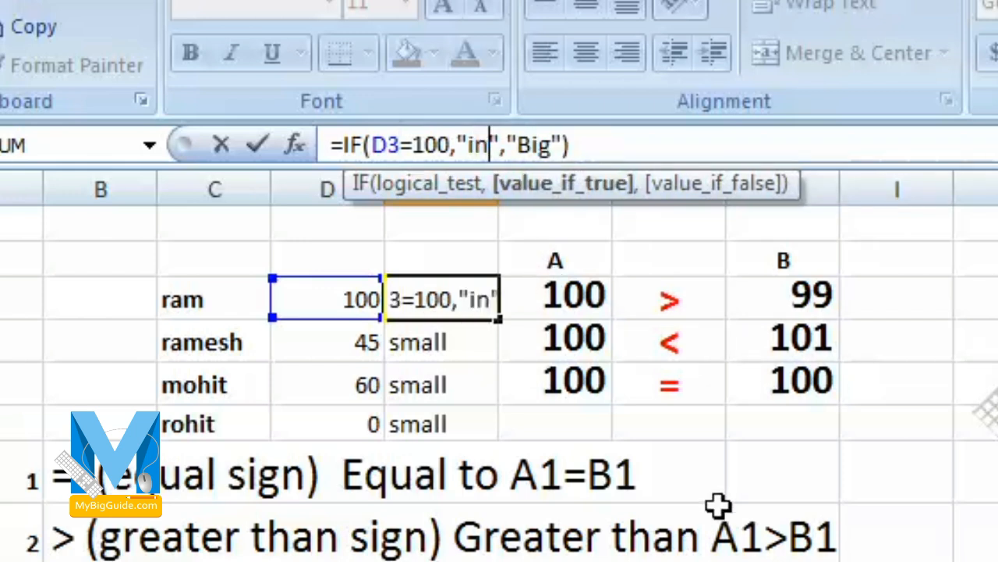
- Replace the false value of the IF formula in E3 with "out" and commit the formula
{"action": "key", "text": "Right"}
{"action": "key", "text": "Right"}
{"action": "key", "text": "Right"}
{"action": "key", "text": "shift+Right"}
{"action": "key", "text": "shift+Right"}
{"action": "key", "text": "shift+Right"}
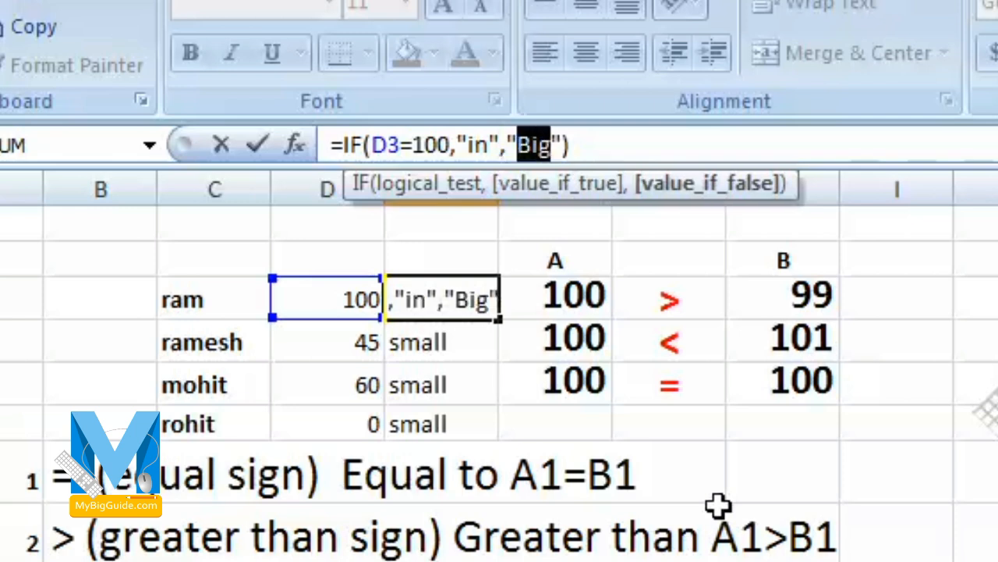
{"action": "type", "text": "out"}
{"action": "key", "text": "Return"}
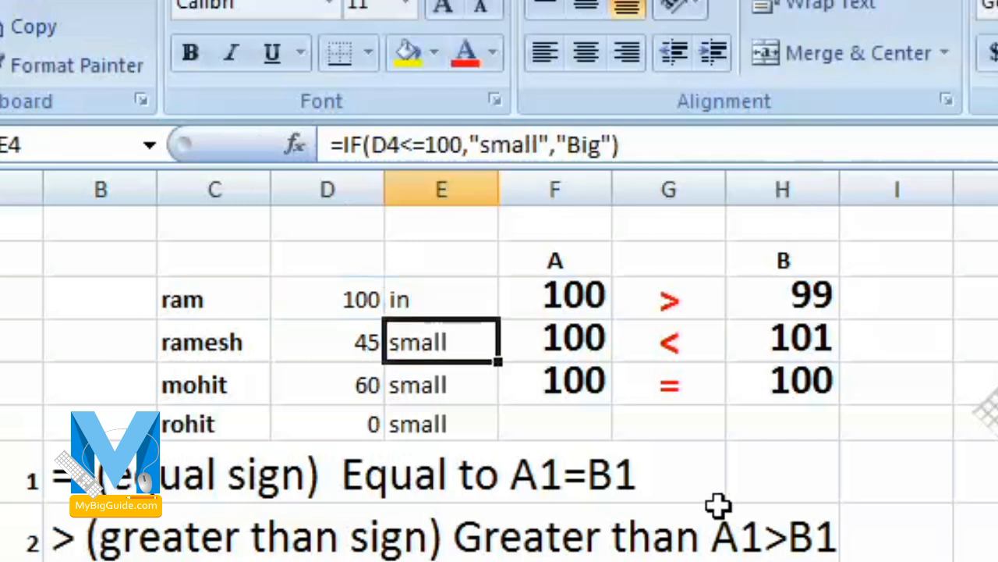
- Test the equality formula by entering 99 and then 101 in D3
{"action": "key", "text": "Up"}
{"action": "key", "text": "Left"}
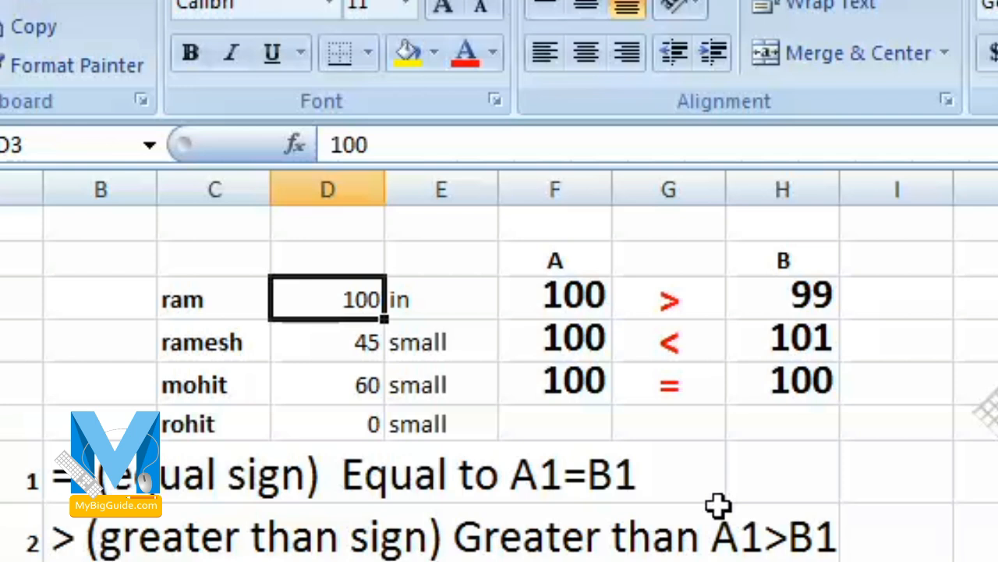
{"action": "key", "text": "Right"}
{"action": "key", "text": "Left"}
{"action": "key", "text": "Right"}
{"action": "key", "text": "Left"}
{"action": "type", "text": "99"}
{"action": "key", "text": "Return"}
{"action": "key", "text": "Up"}
{"action": "type", "text": "101"}
{"action": "key", "text": "Return"}
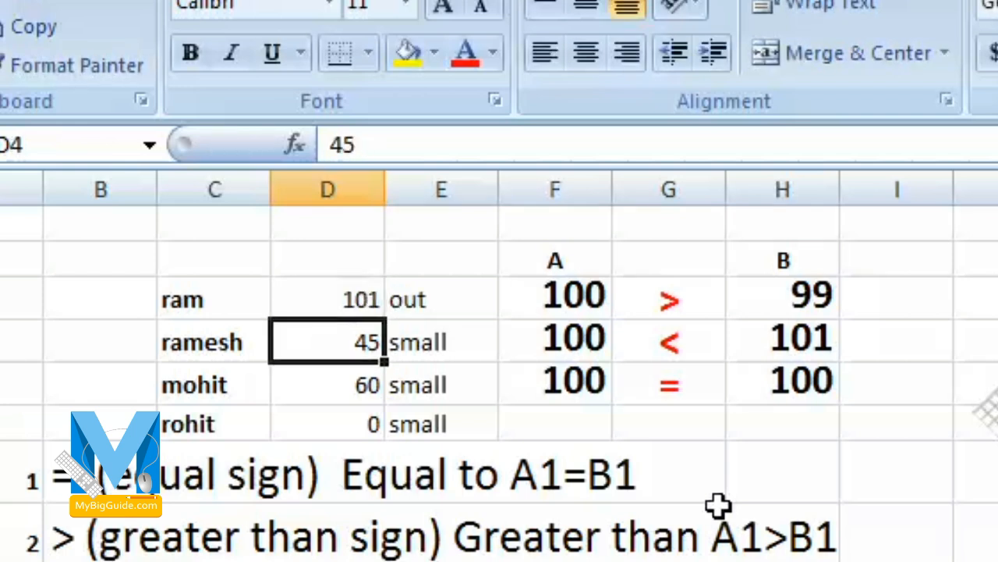
- Enter 100 in D3 to test the matching case of the formula
{"action": "key", "text": "Up"}
{"action": "type", "text": "100"}
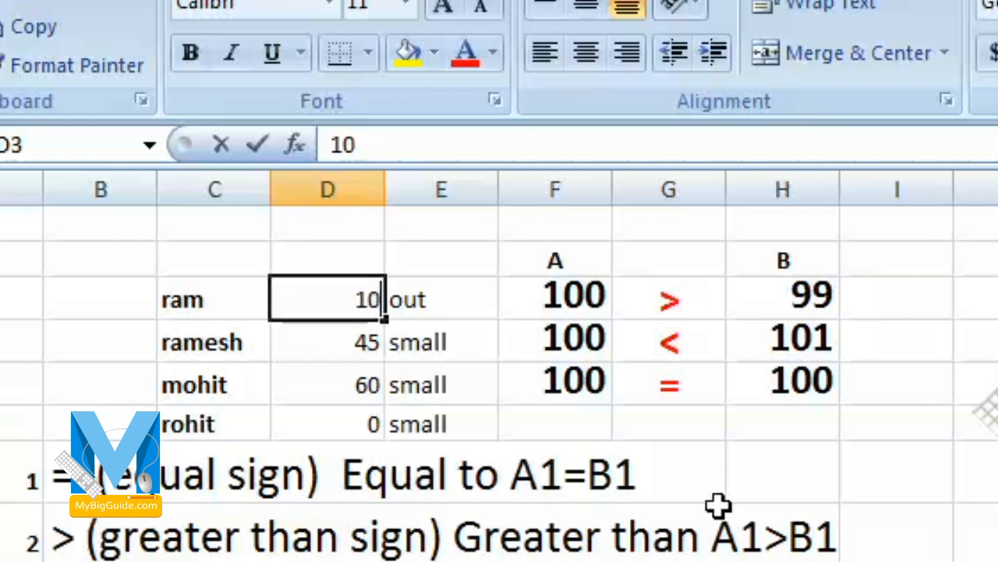
{"action": "key", "text": "Return"}
- Change the logical test of the IF formula in E3 to D3>100
{"action": "left_click", "coordinate": [443, 304]}
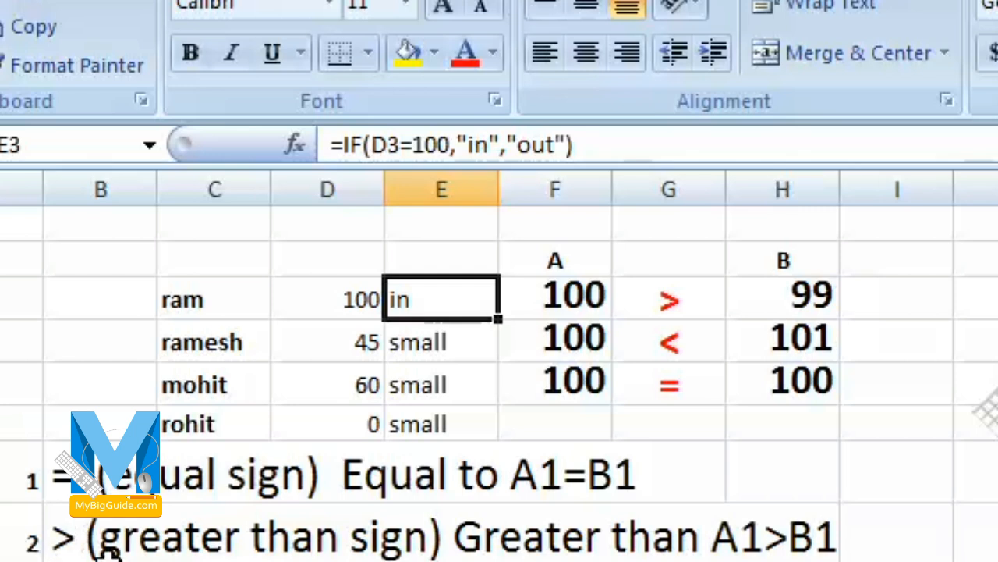
{"action": "left_click", "coordinate": [405, 144]}
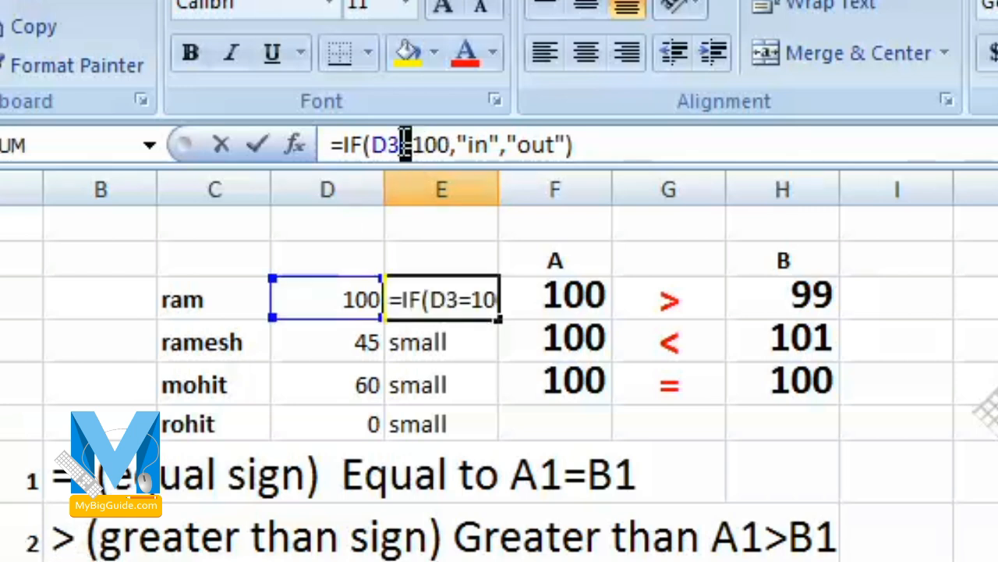
{"action": "key", "text": "Delete"}
{"action": "type", "text": ">"}
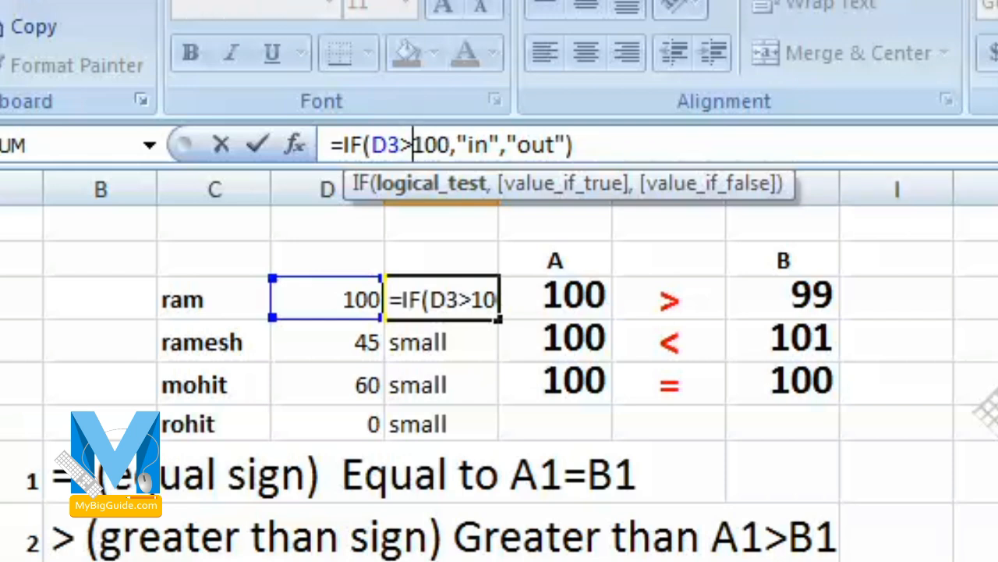
{"action": "key", "text": "Return"}
- Set D3 to 101 to test the greater-than formula
{"action": "key", "text": "Up"}
{"action": "key", "text": "Left"}
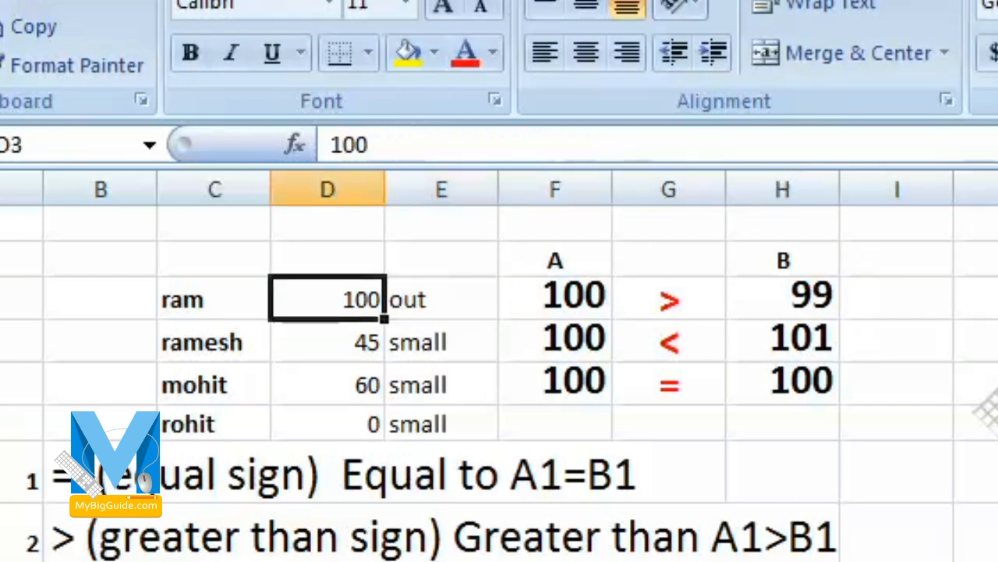
{"action": "type", "text": "101"}
{"action": "key", "text": "Return"}
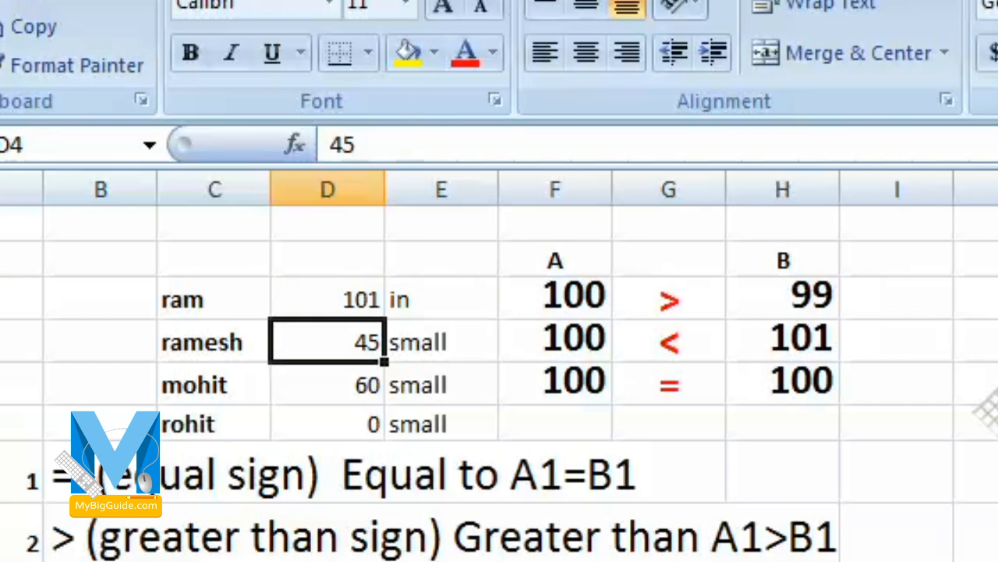
- Set D3 to 100 to test the greater-than formula at its limit value
{"action": "left_click", "coordinate": [457, 304]}
{"action": "left_click", "coordinate": [312, 295]}
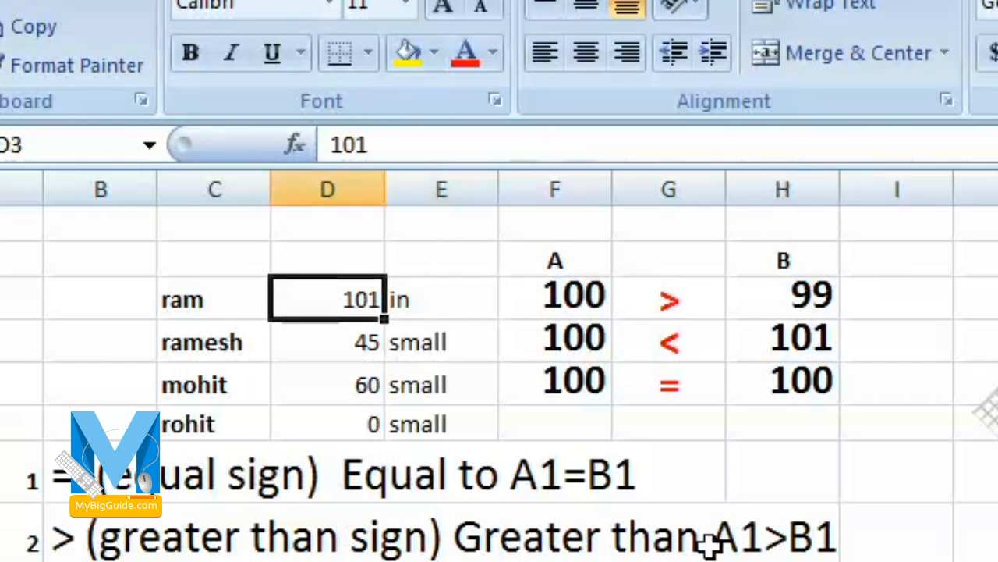
{"action": "type", "text": "100"}
{"action": "key", "text": "Return"}
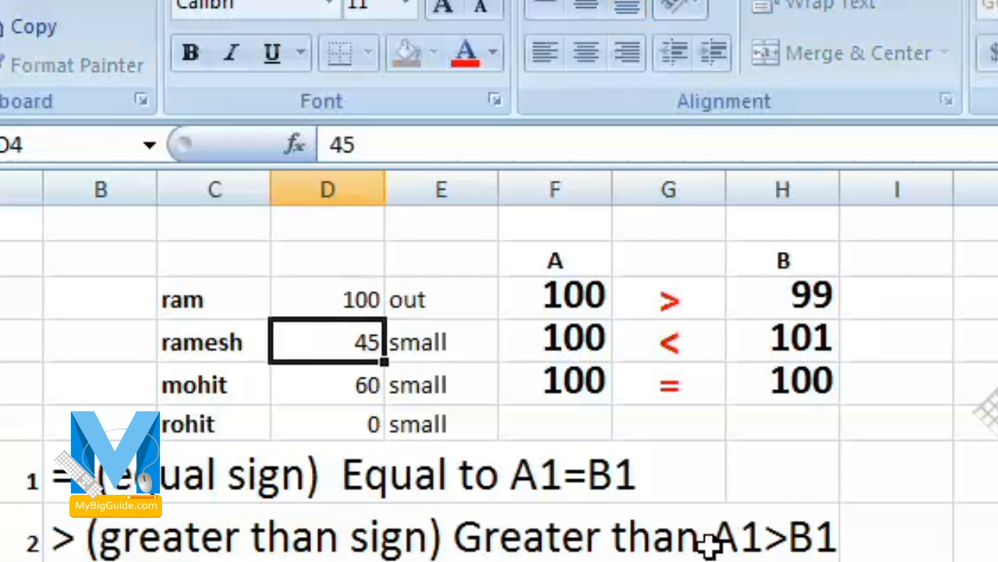
{"action": "key", "text": "Up"}
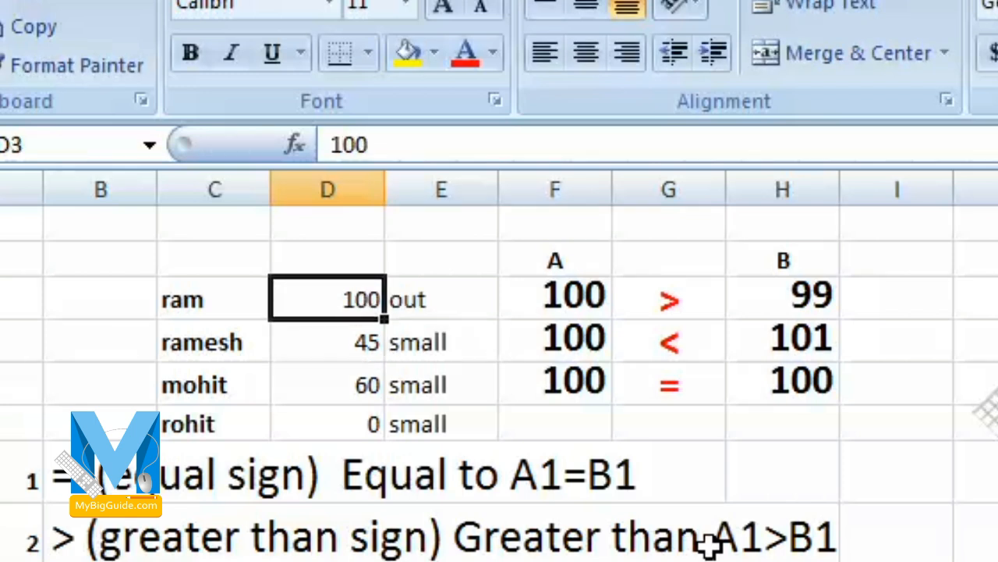
- Change the logical test of the IF formula in E3 to D3>=100
{"action": "left_click", "coordinate": [469, 293]}
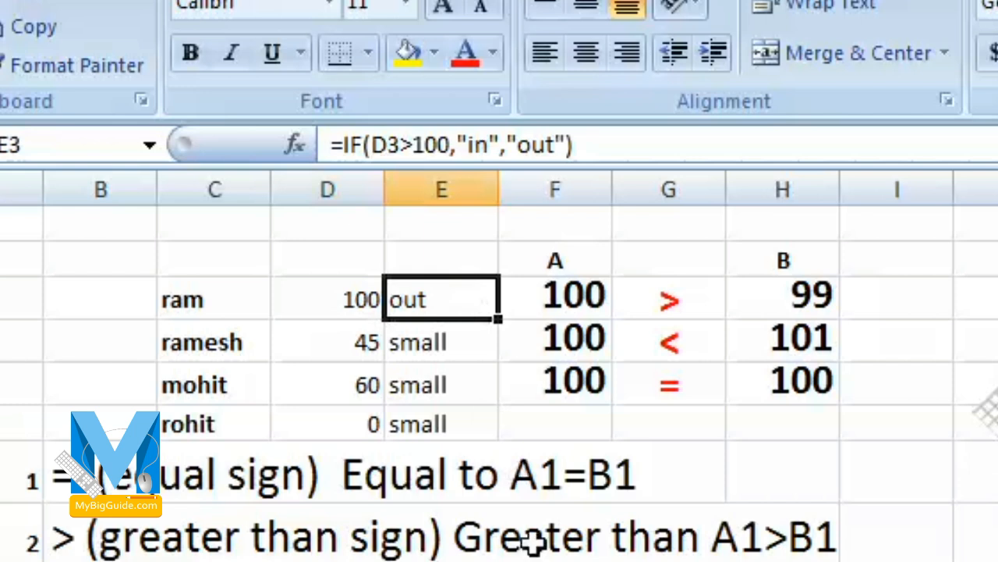
{"action": "left_click", "coordinate": [413, 145]}
{"action": "type", "text": "="}
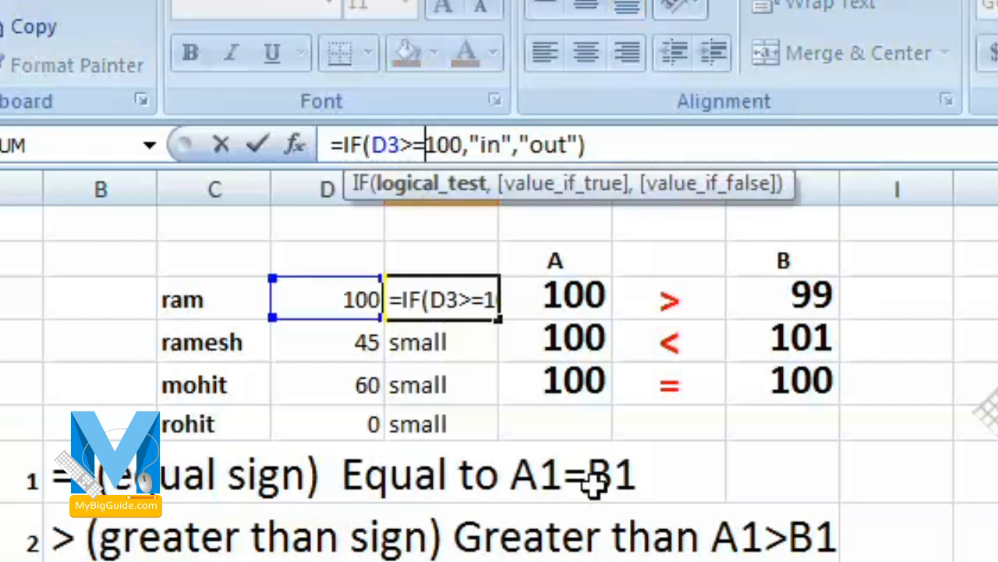
{"action": "key", "text": "Return"}
{"action": "key", "text": "Up"}
{"action": "key", "text": "Left"}
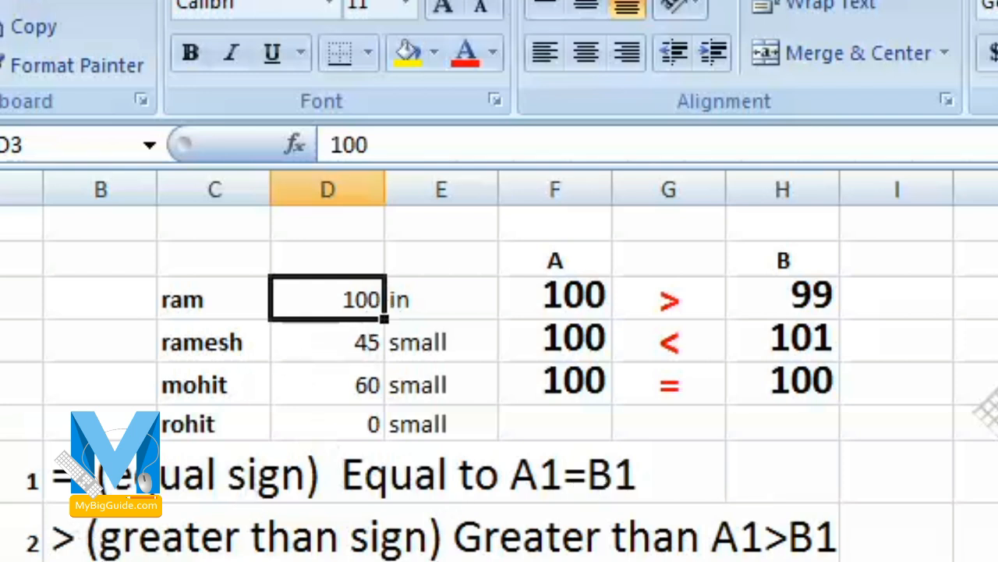
- Change the logical test of the IF formula in E3 to D3<=100
{"action": "left_click", "coordinate": [402, 294]}
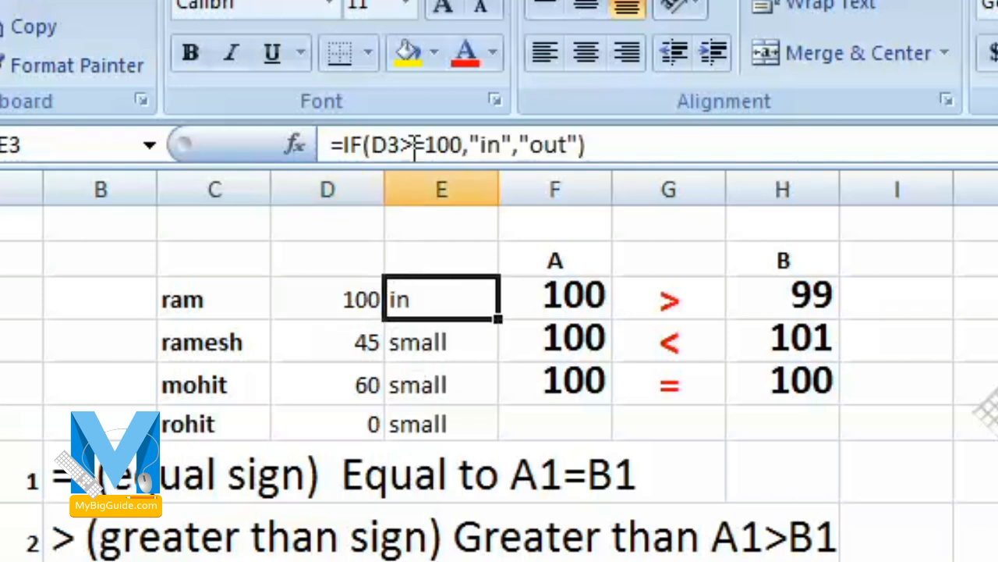
{"action": "left_click", "coordinate": [405, 144]}
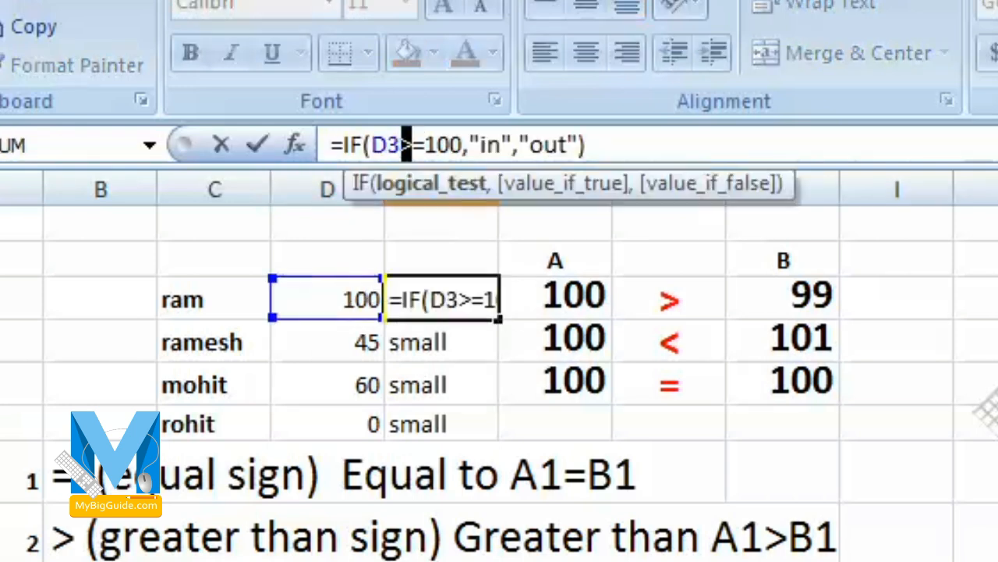
{"action": "key", "text": "Delete"}
{"action": "type", "text": "<"}
{"action": "key", "text": "Return"}
{"action": "key", "text": "Up"}
{"action": "key", "text": "Left"}
{"action": "key", "text": "Right"}
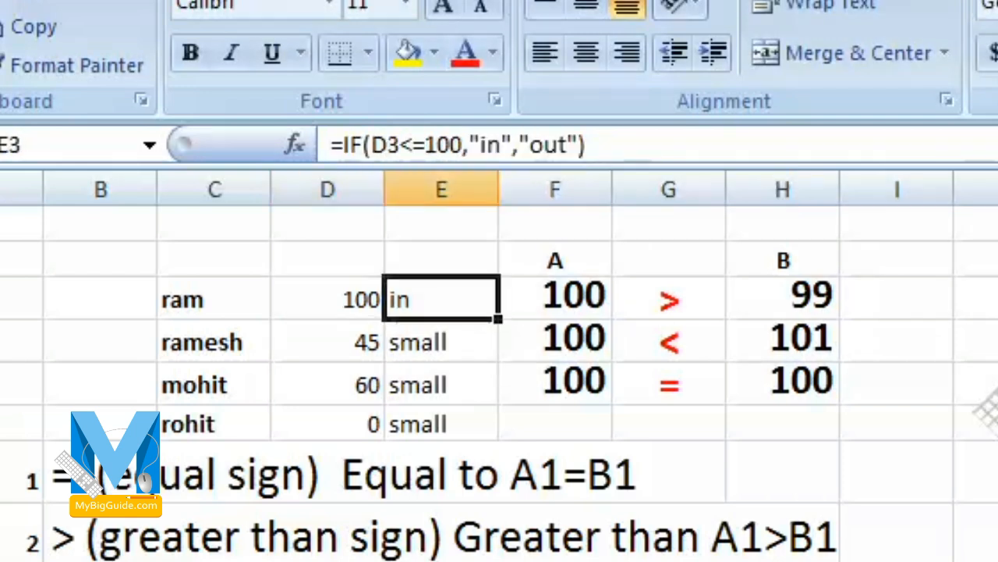
- Test the less-than-or-equal formula by entering 99 and then 89 in D3
{"action": "key", "text": "Left"}
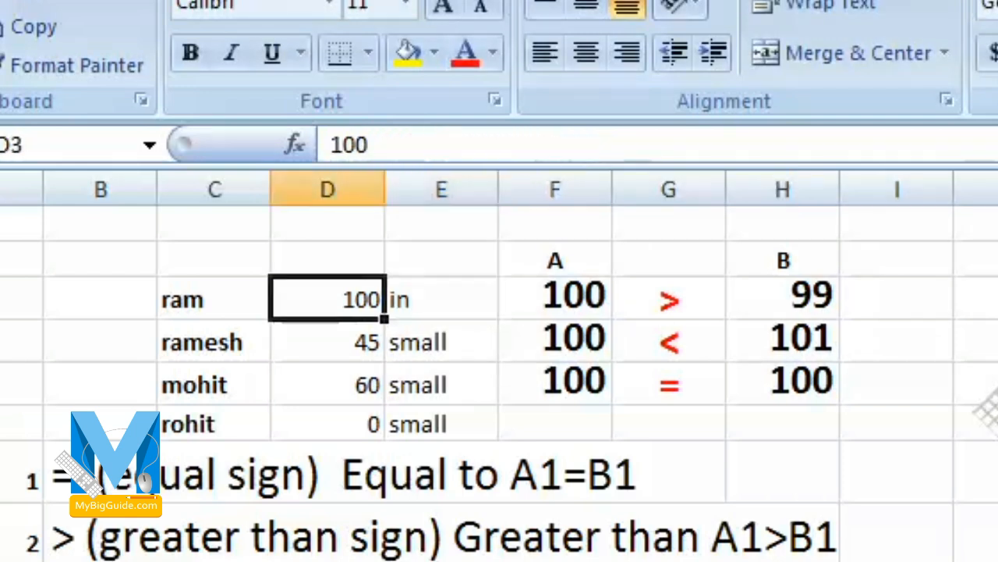
{"action": "type", "text": "99"}
{"action": "key", "text": "Return"}
{"action": "key", "text": "Up"}
{"action": "type", "text": "8"}
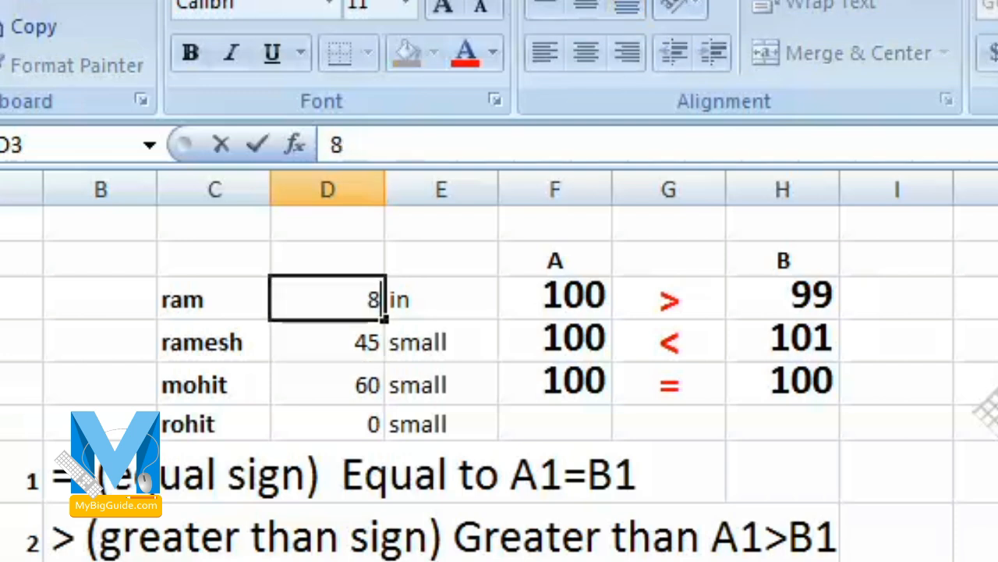
{"action": "type", "text": "9"}
{"action": "key", "text": "Return"}
{"action": "key", "text": "Up"}
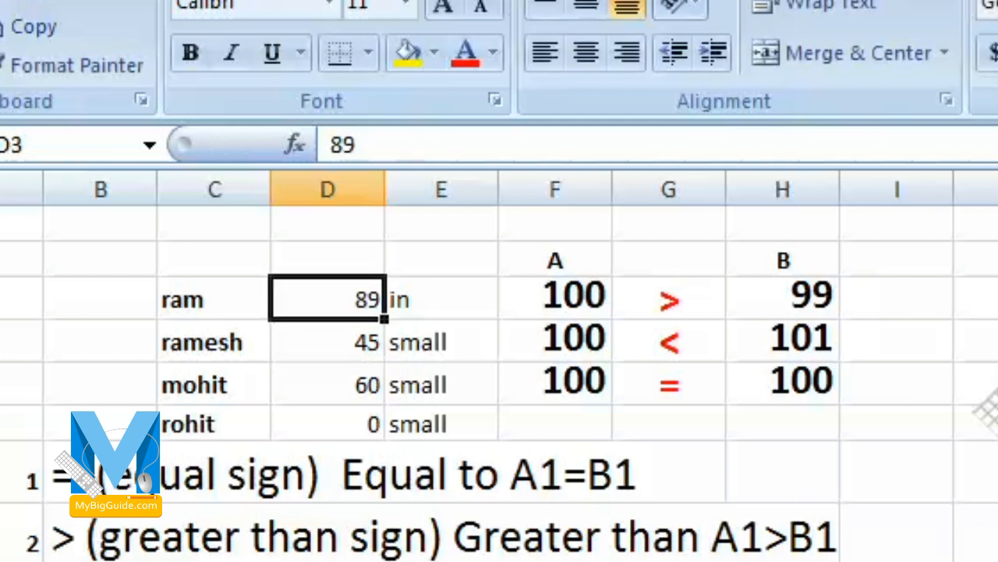
- Enter 101 in D3 to test the less-than-or-equal formula above its limit, and select E3
{"action": "type", "text": "101"}
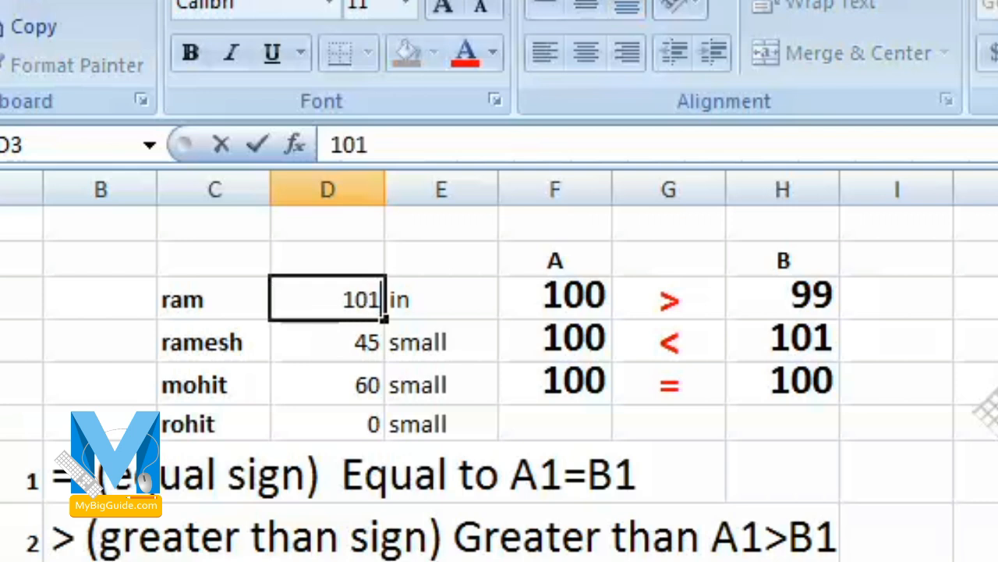
{"action": "key", "text": "Return"}
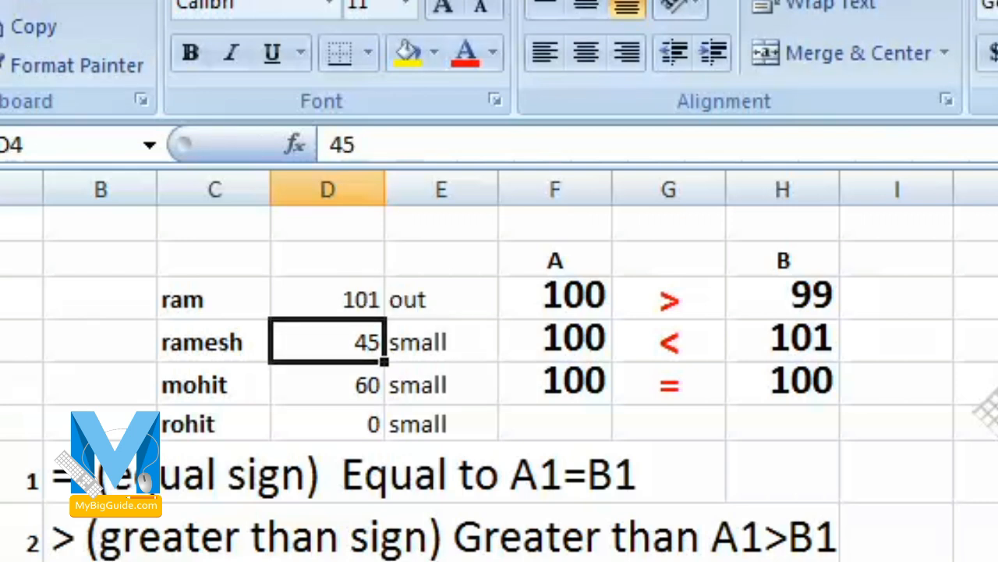
{"action": "key", "text": "Up"}
{"action": "key", "text": "Right"}
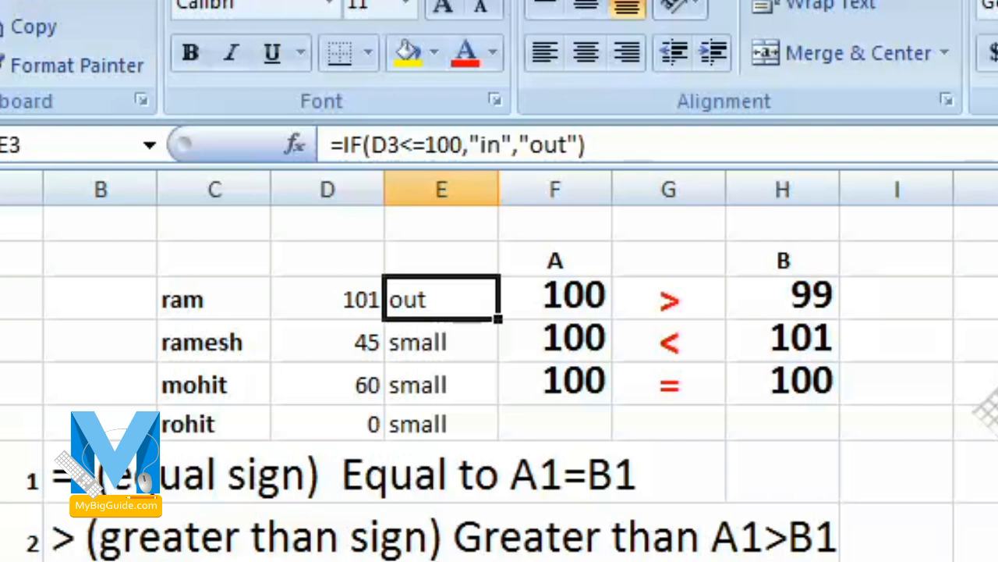